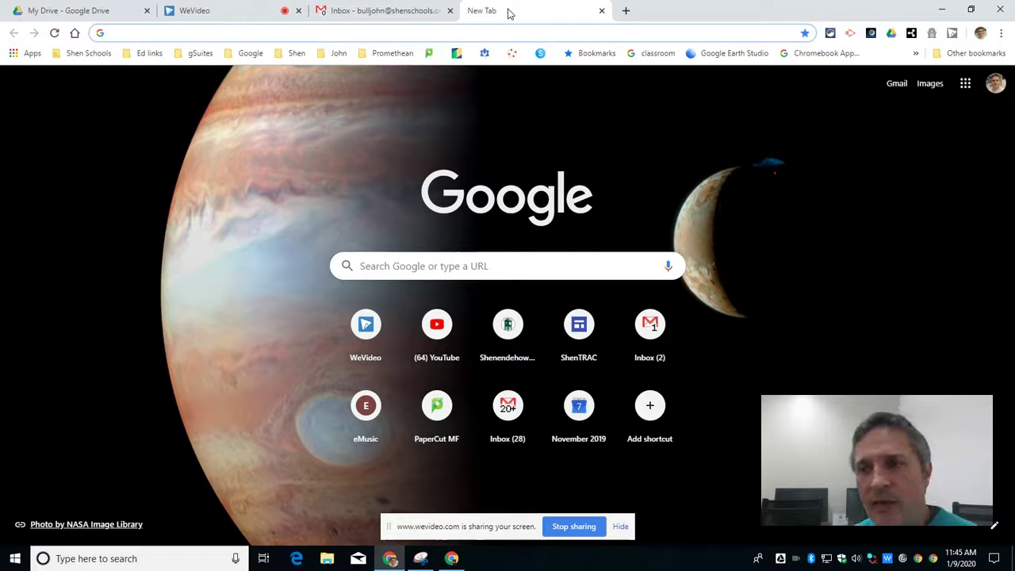
- Open Google Groups and show the list of groups the account belongs to
click(966, 84)
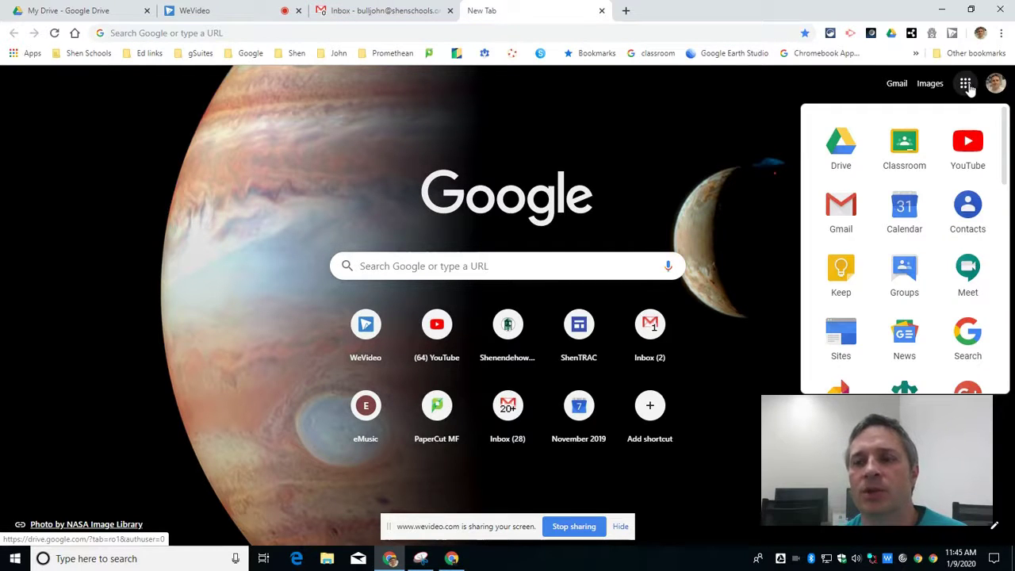
click(910, 276)
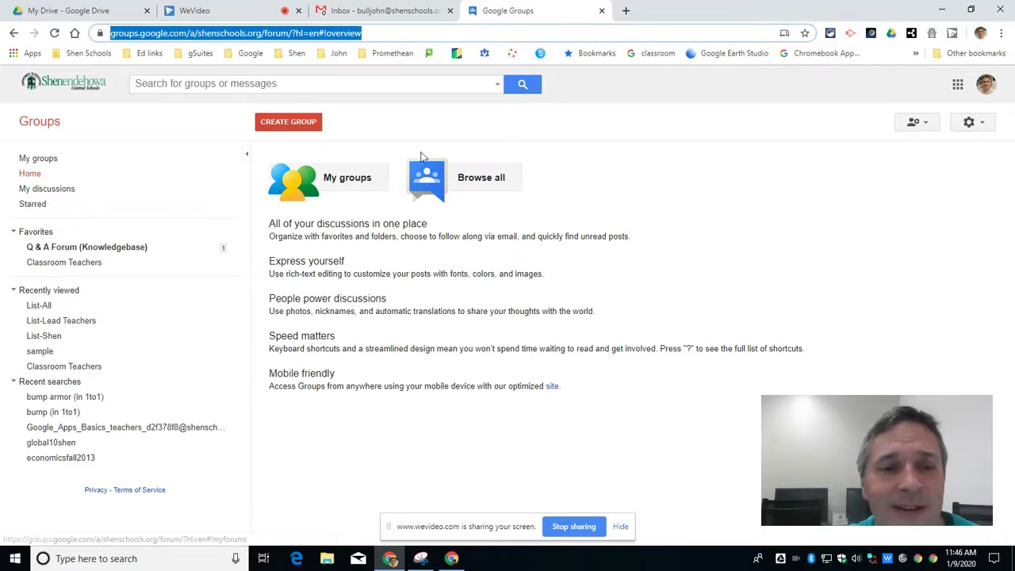
click(349, 178)
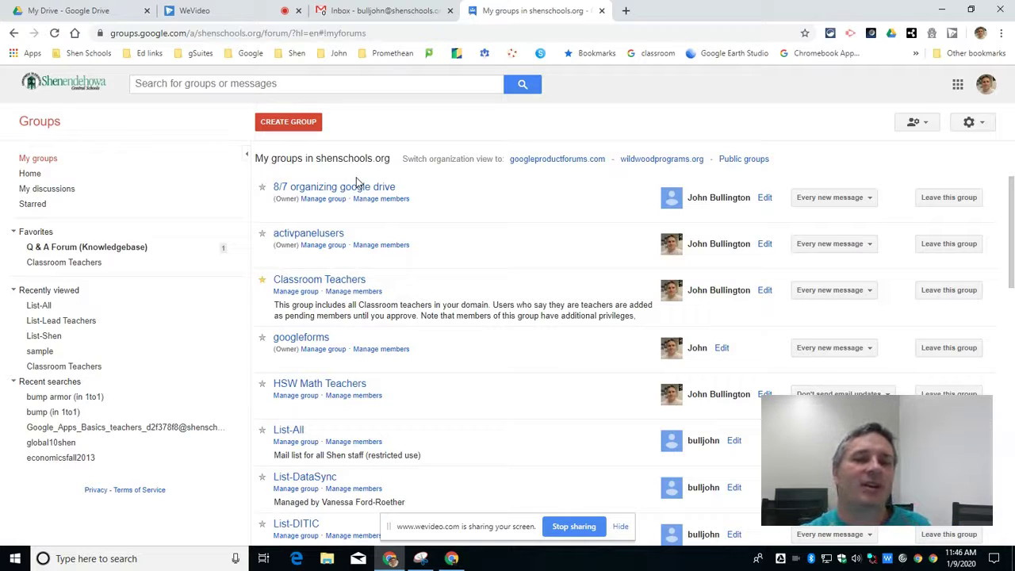
- Open the member management page of List-Gowana Teachers and look through its members
scroll(467, 195, down, 6)
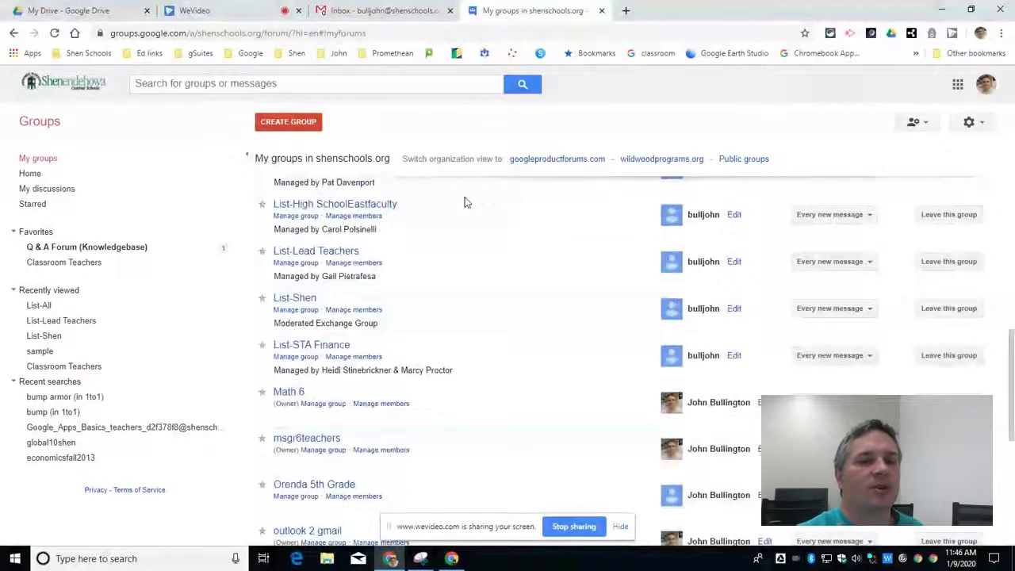
scroll(466, 202, down, 4)
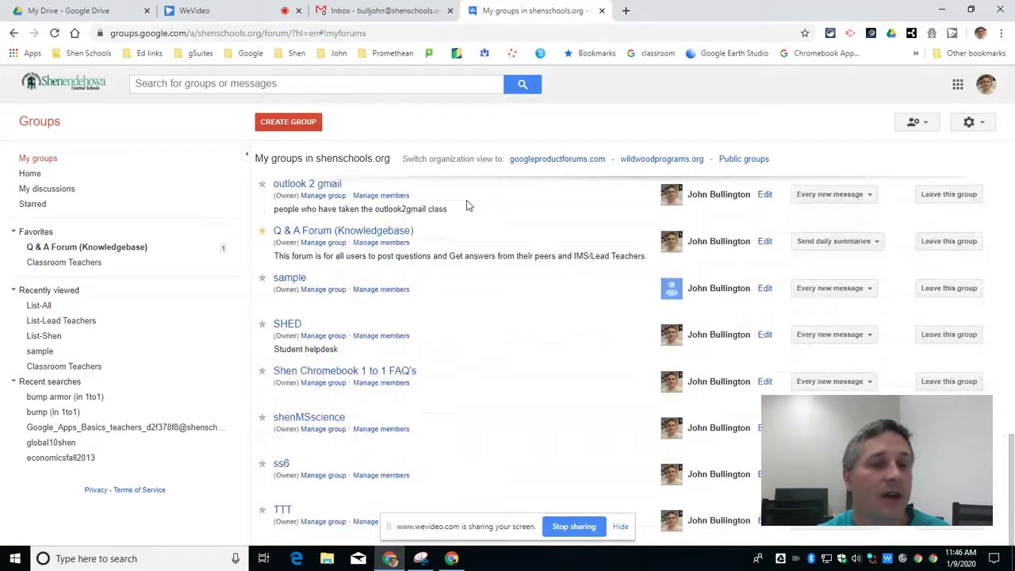
scroll(467, 204, up, 5)
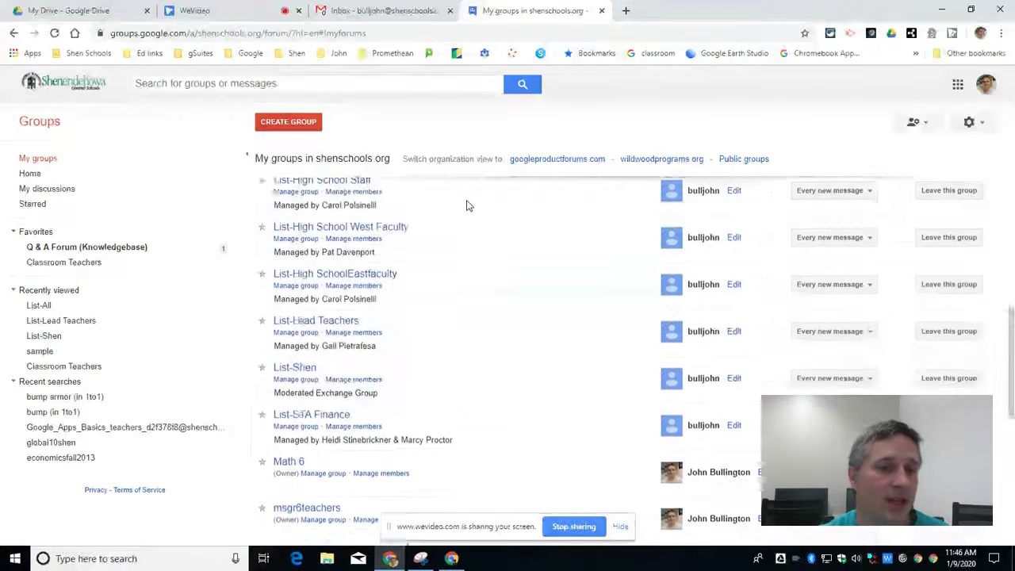
scroll(466, 204, up, 1)
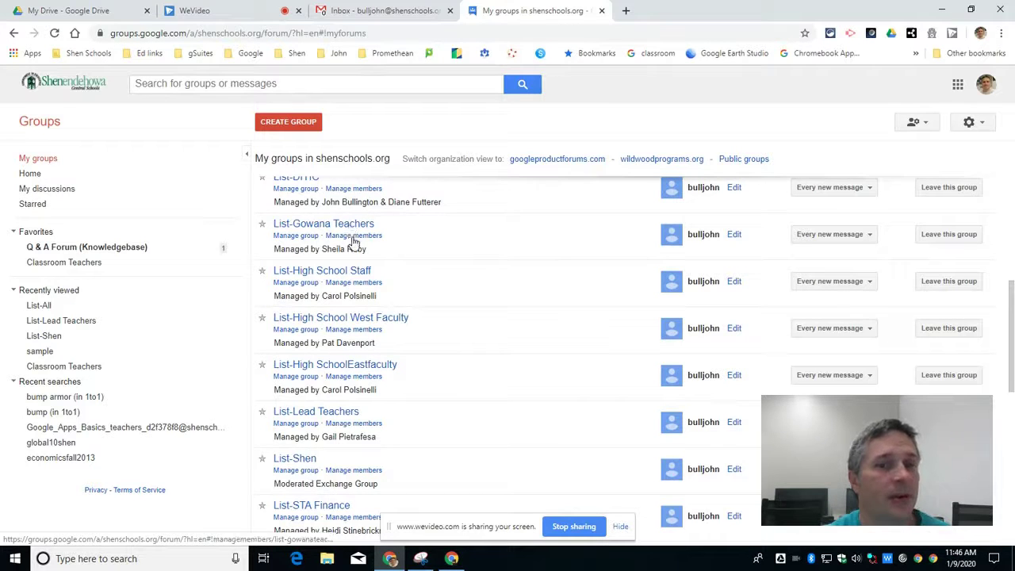
click(354, 238)
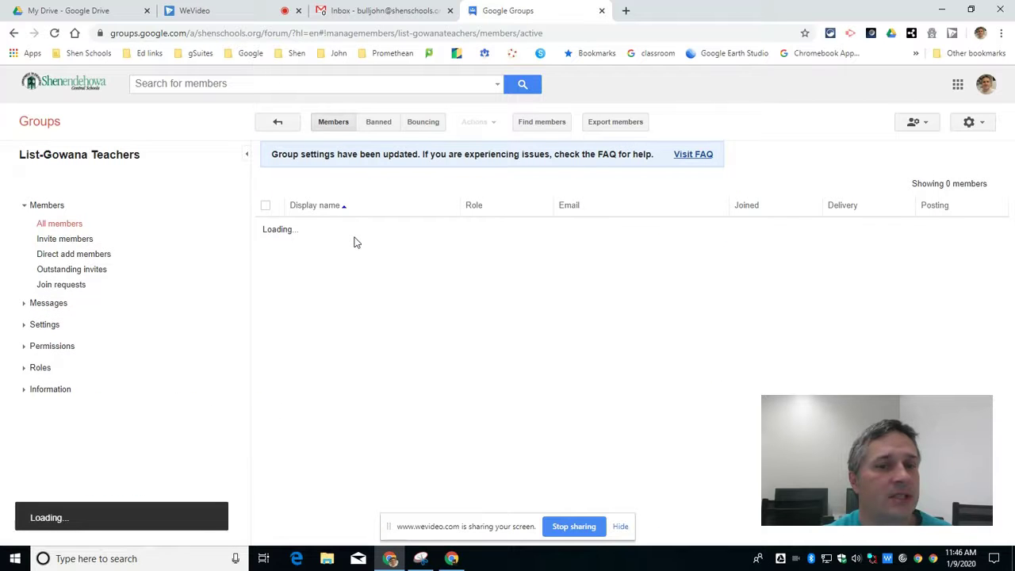
scroll(424, 262, down, 3)
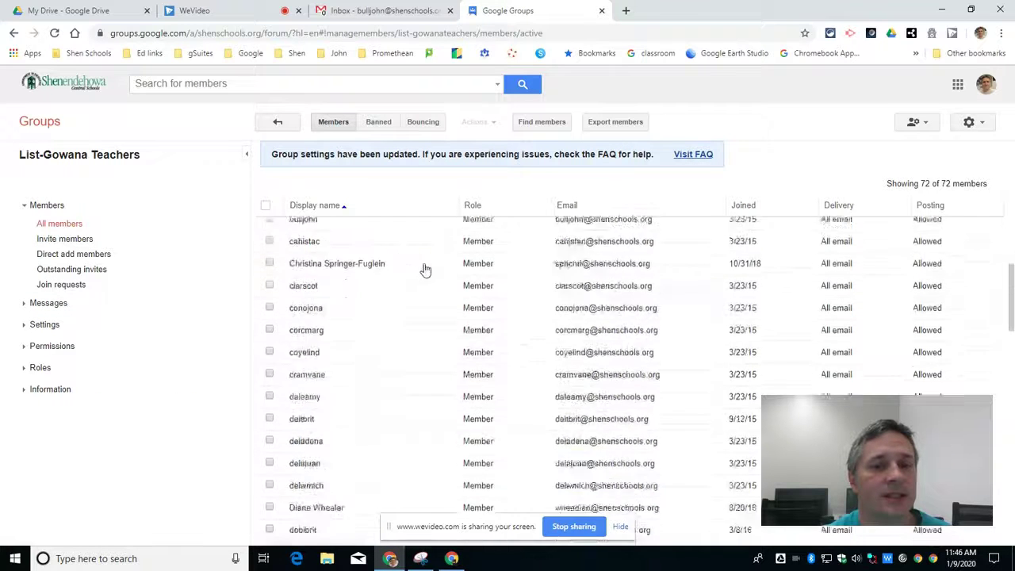
scroll(422, 273, down, 4)
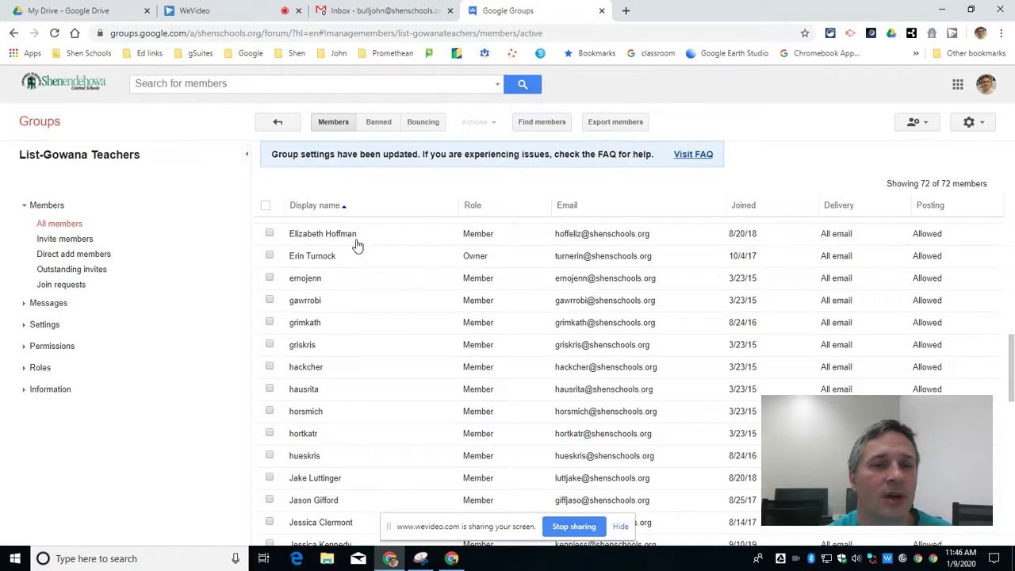
scroll(344, 246, up, 3)
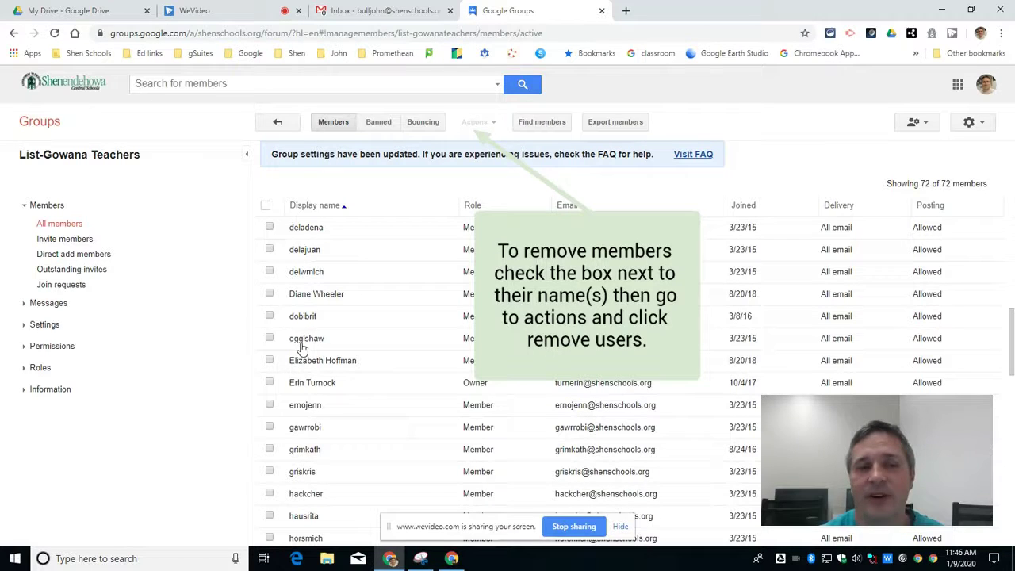
click(345, 210)
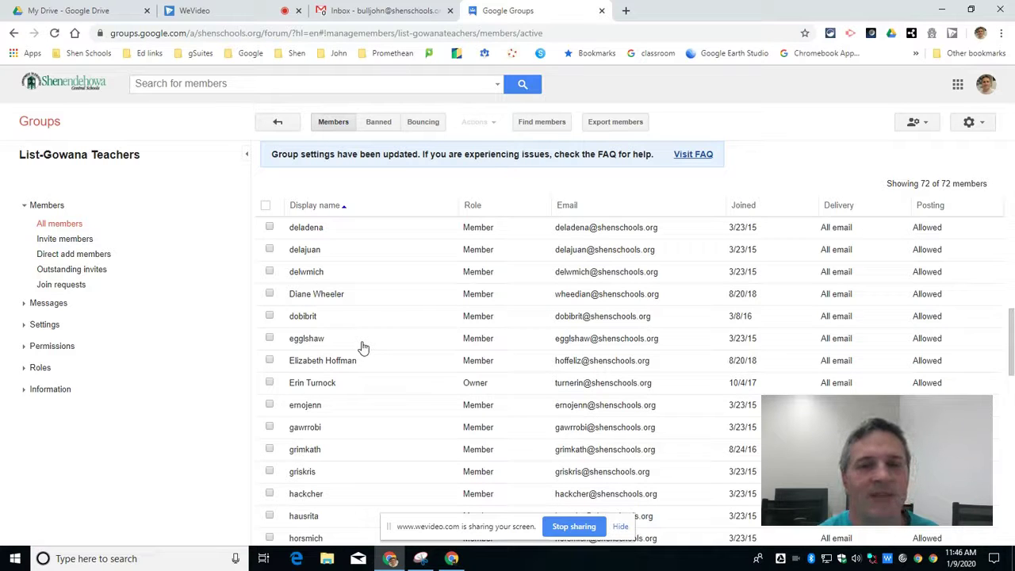
scroll(361, 347, up, 6)
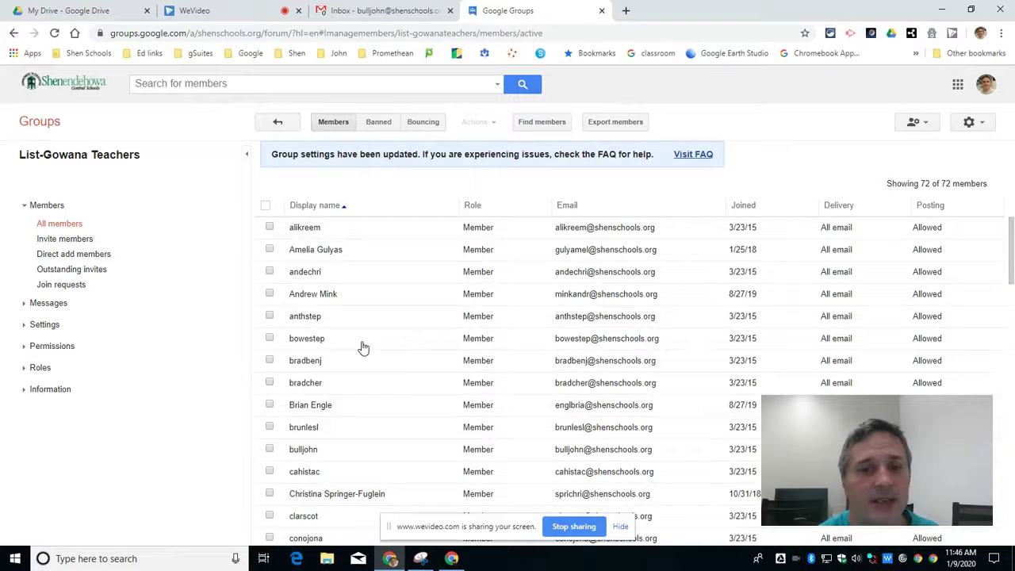
- Fill in a staff member's email for direct addition to List-Gowana Teachers, and discard the entry by returning to all members
click(56, 256)
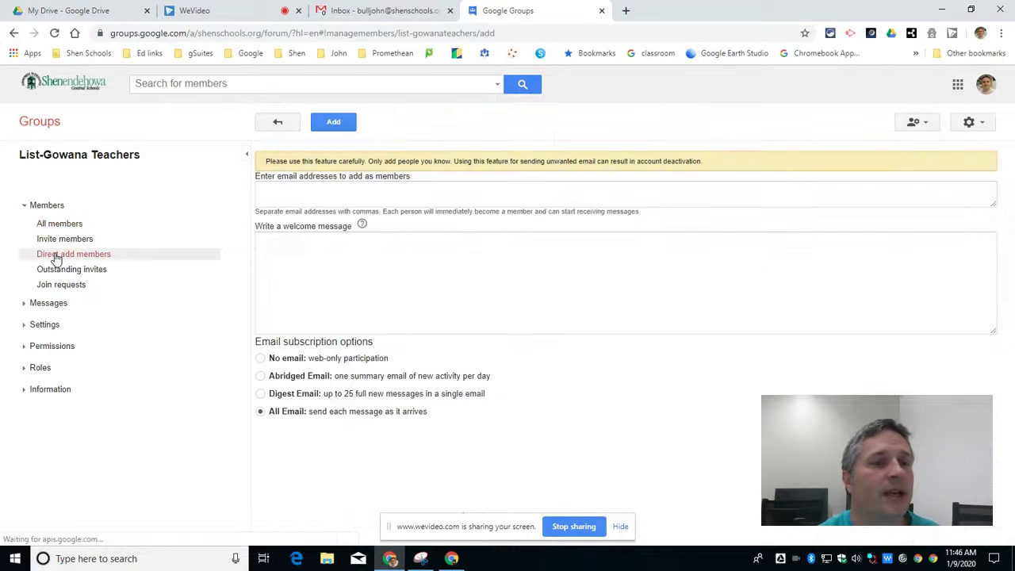
click(287, 188)
text(piet)
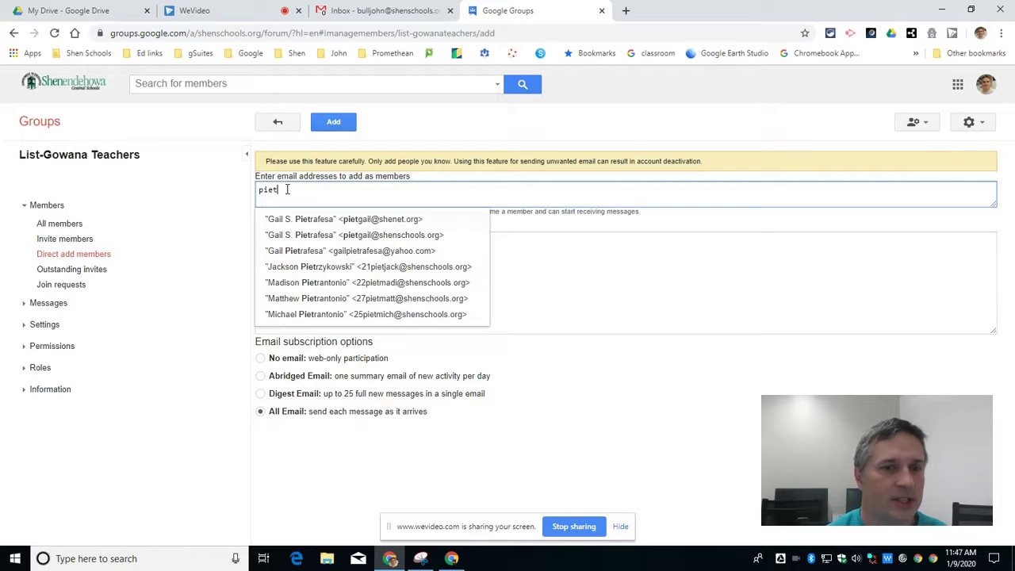
click(384, 233)
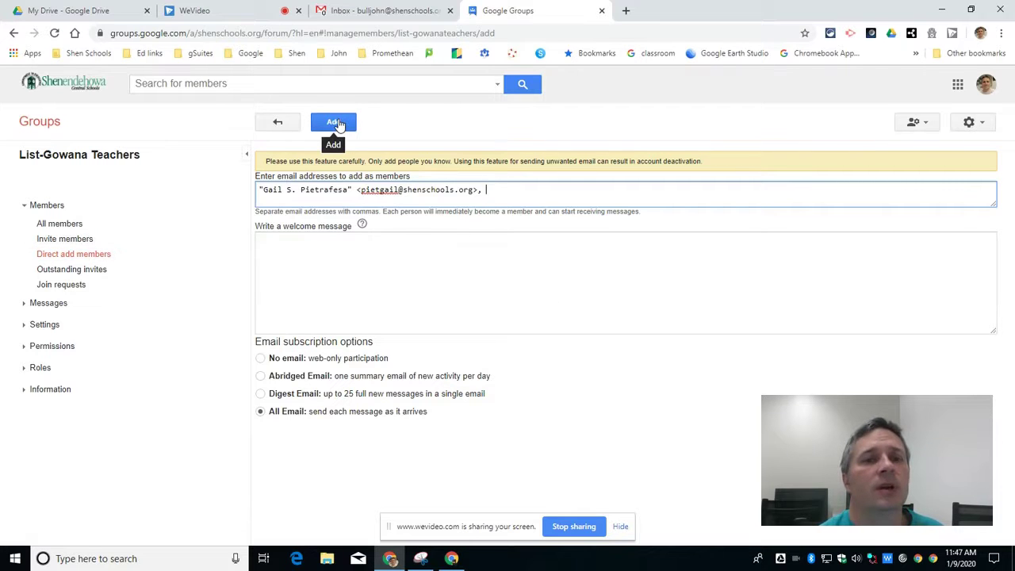
click(66, 226)
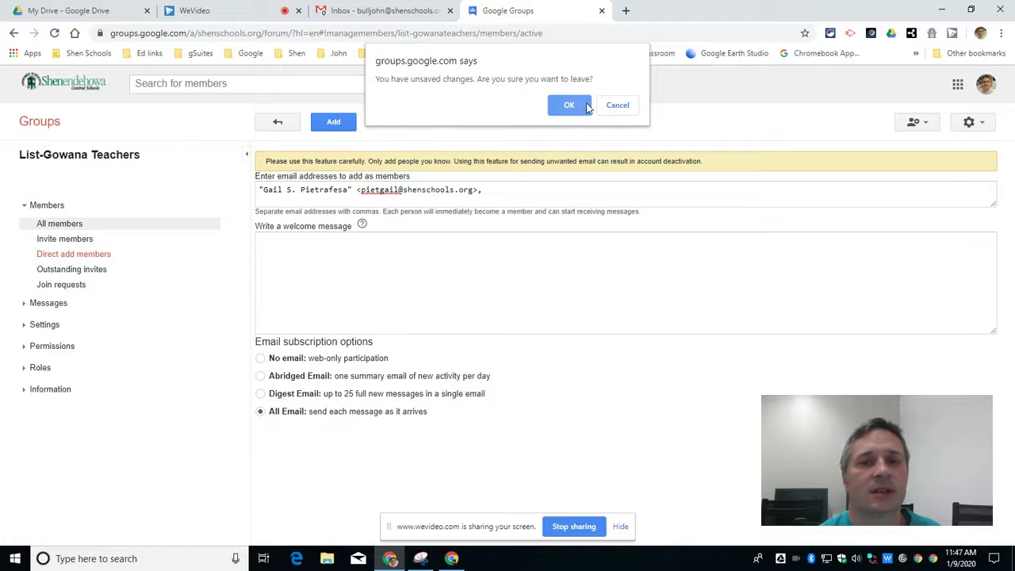
click(551, 111)
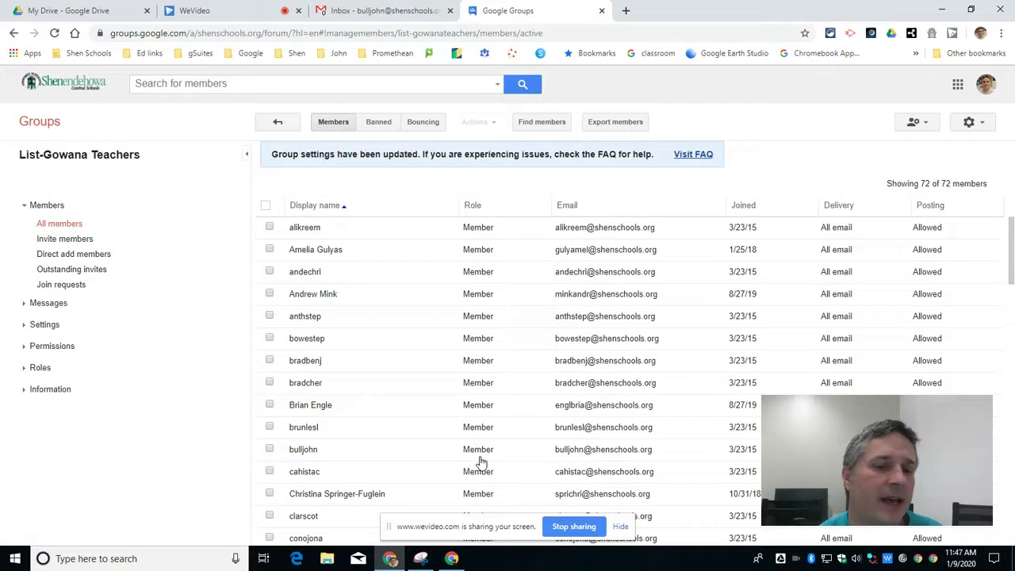
- Select one member of List-Gowana Teachers and show the roles that can be assigned
click(270, 449)
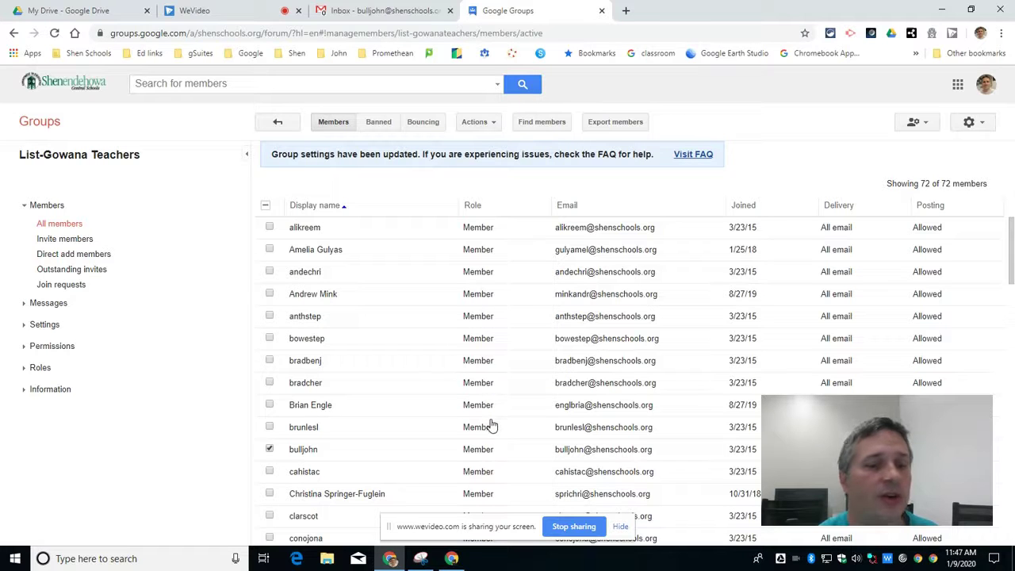
click(475, 127)
mouse_move(482, 149)
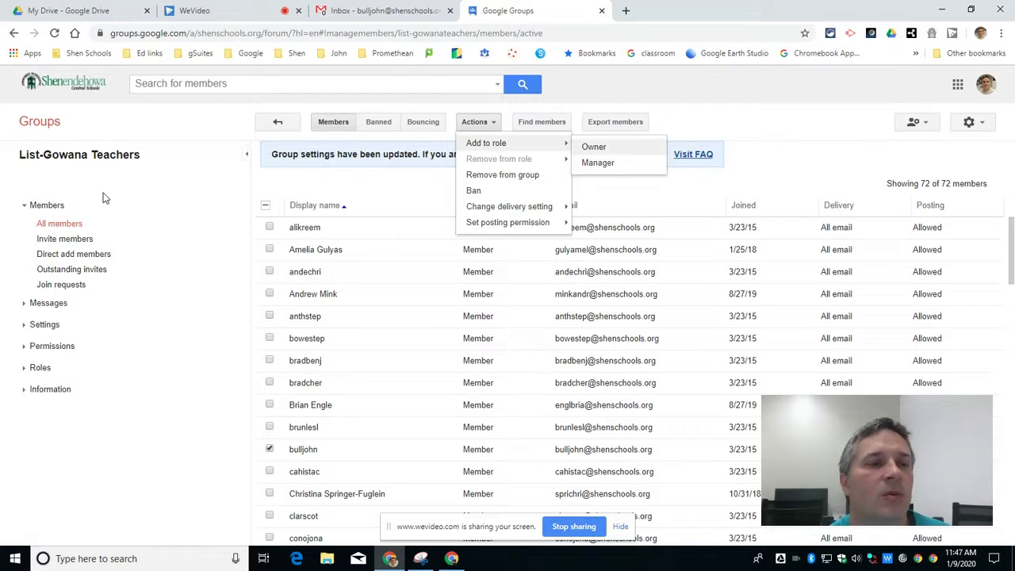
- Return to the list of own groups and examine who manages each mailing list, including List-High SchoolEastfaculty
click(43, 126)
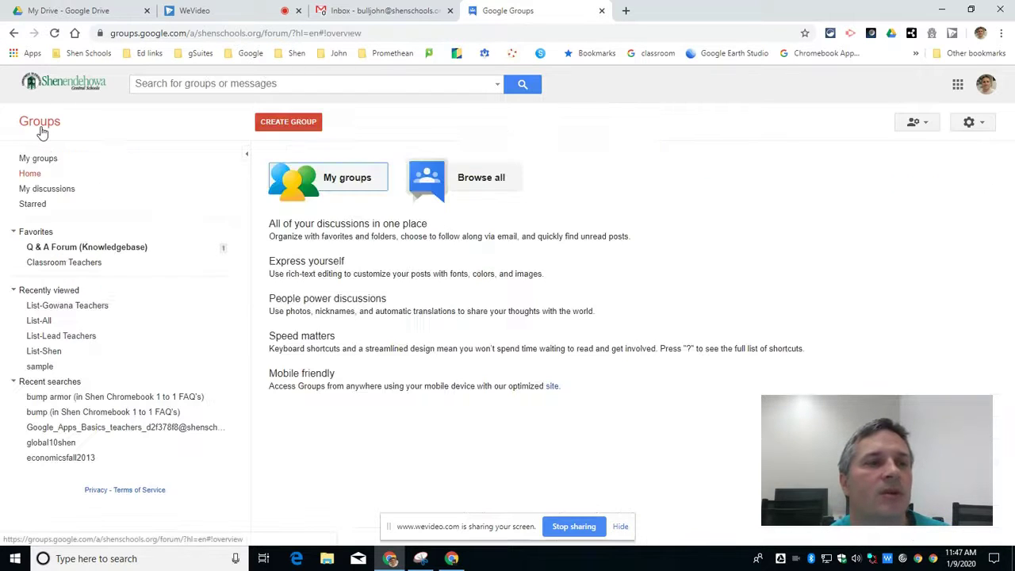
click(355, 184)
scroll(470, 230, down, 3)
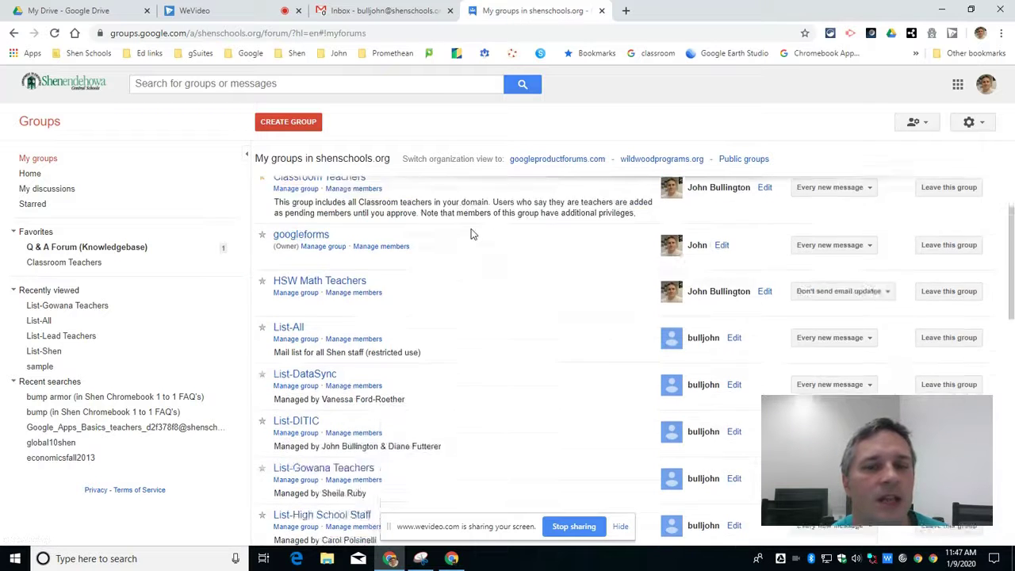
scroll(470, 234, down, 2)
scroll(470, 234, up, 2)
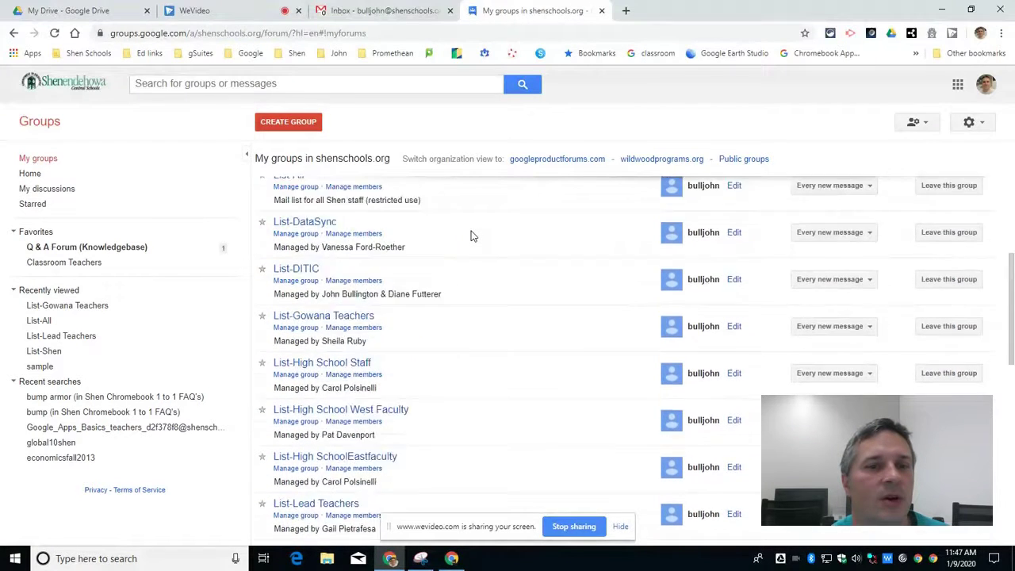
scroll(472, 238, down, 3)
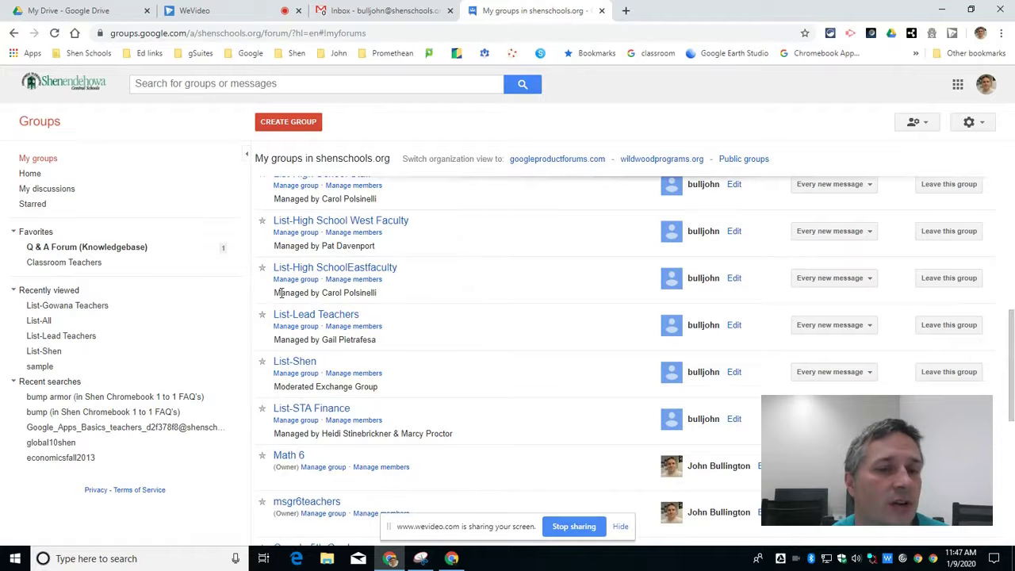
drag(276, 293, 378, 295)
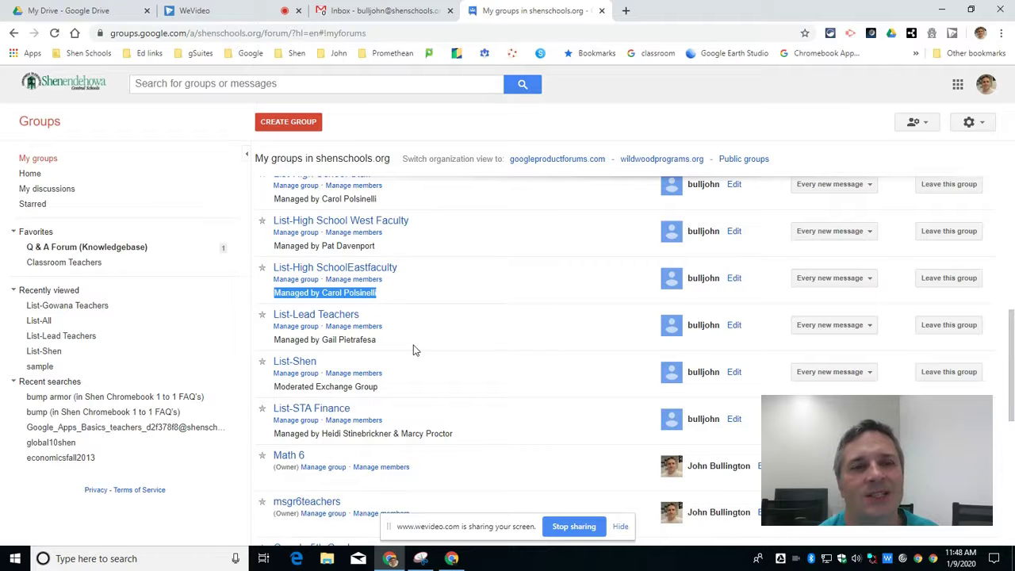
scroll(413, 203, up, 7)
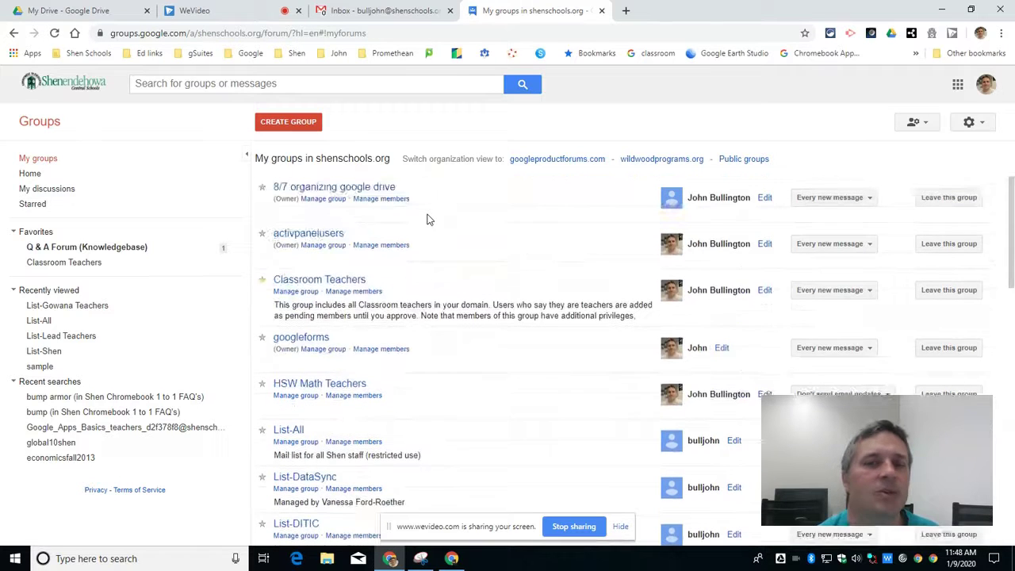
- Start creating a new group
click(279, 122)
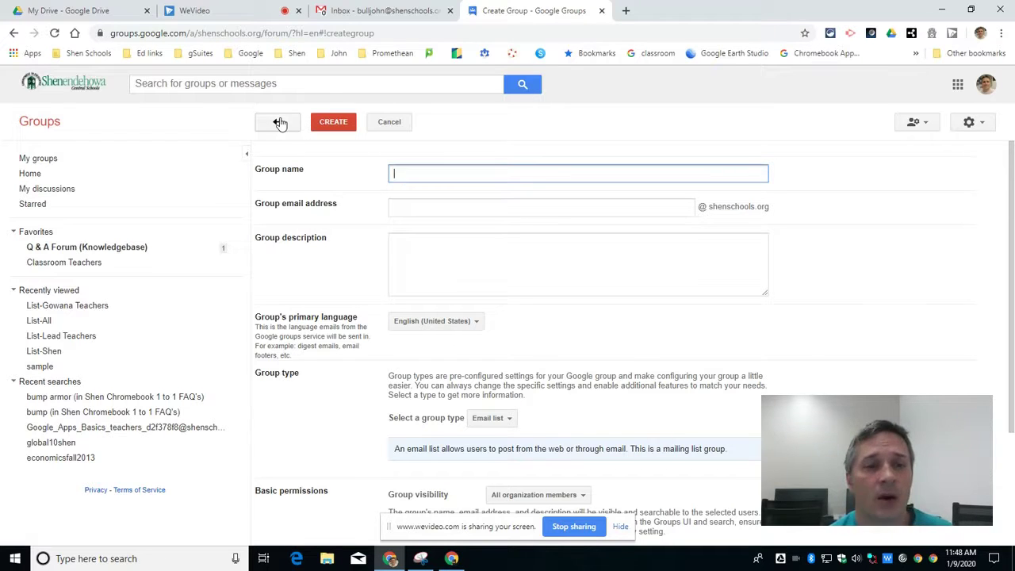
- Try "list-" as the start of the group name, and clear it from both the name and the email address
text(list-)
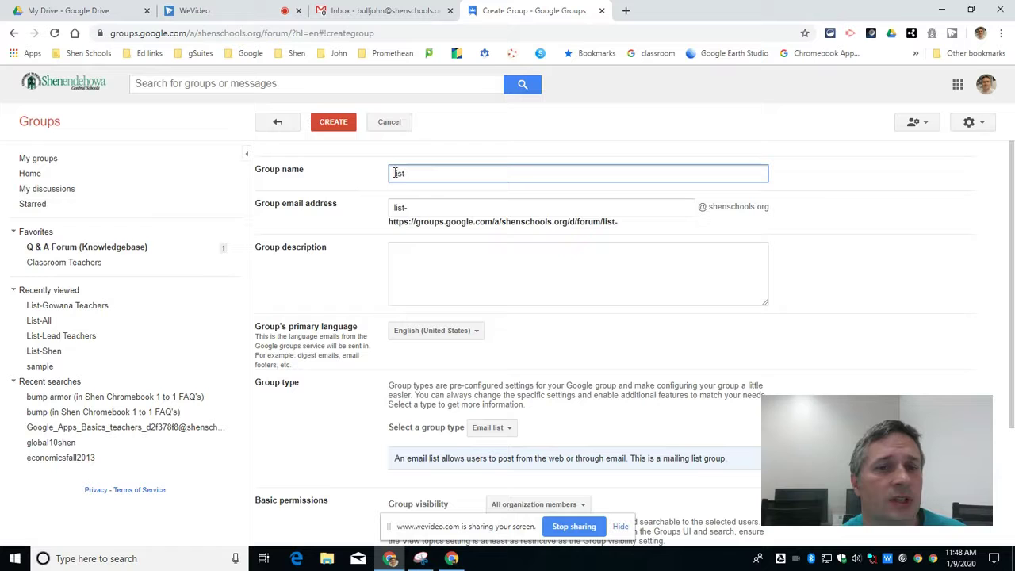
drag(411, 174, 390, 172)
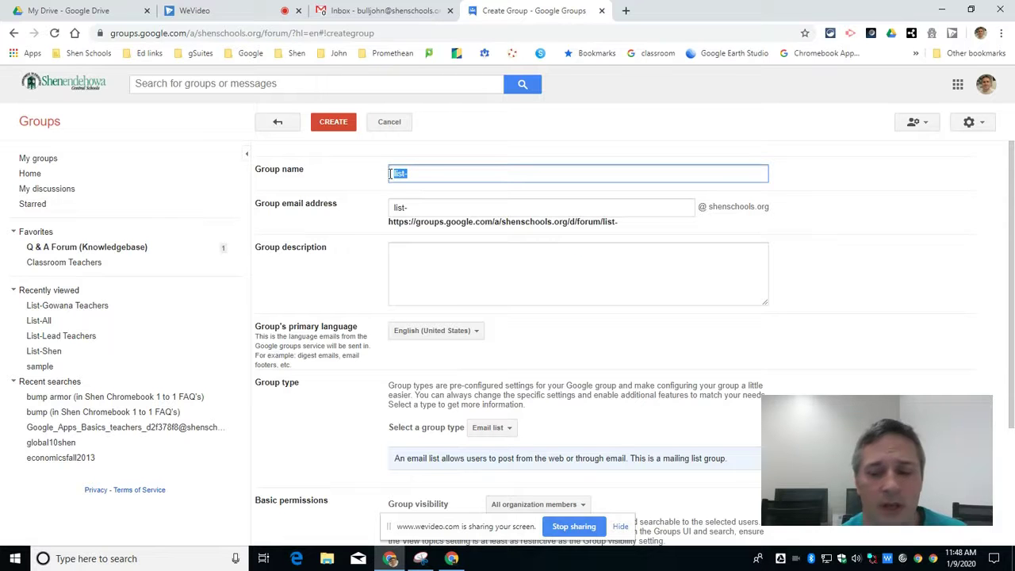
key(BackSpace)
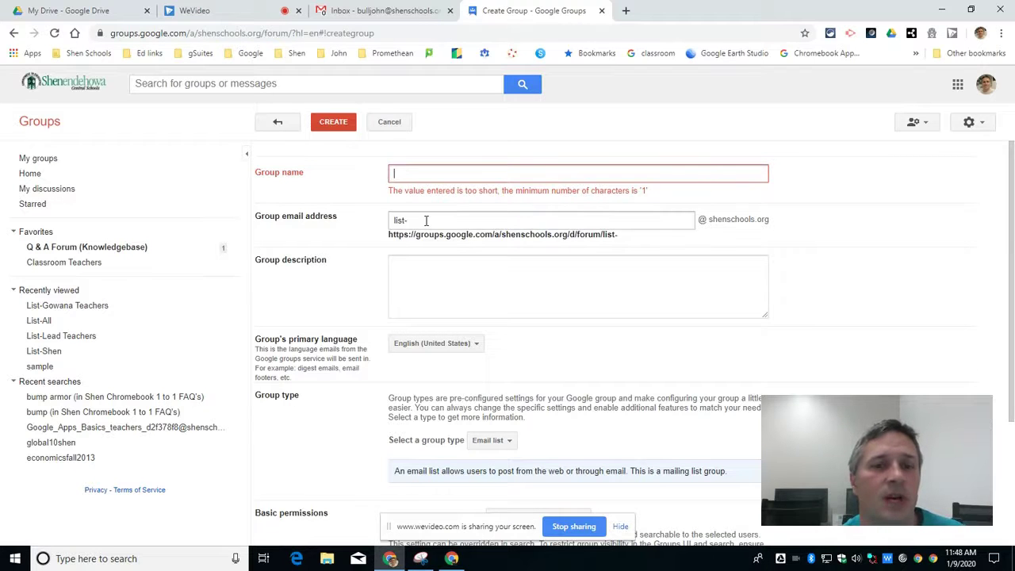
click(384, 220)
drag(409, 220, 368, 222)
key(BackSpace)
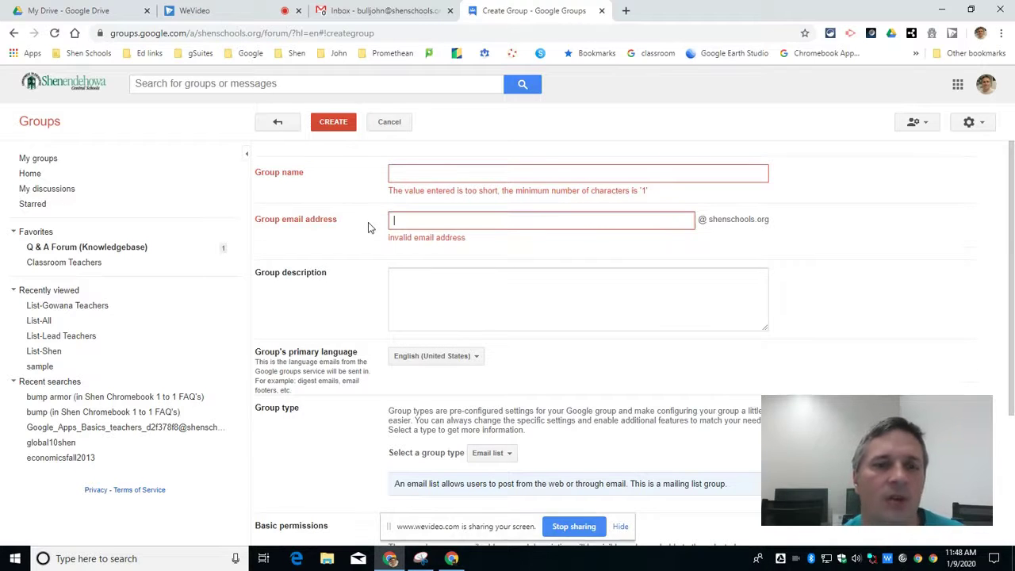
- Name the new group "Sta Finance Committee"
click(396, 173)
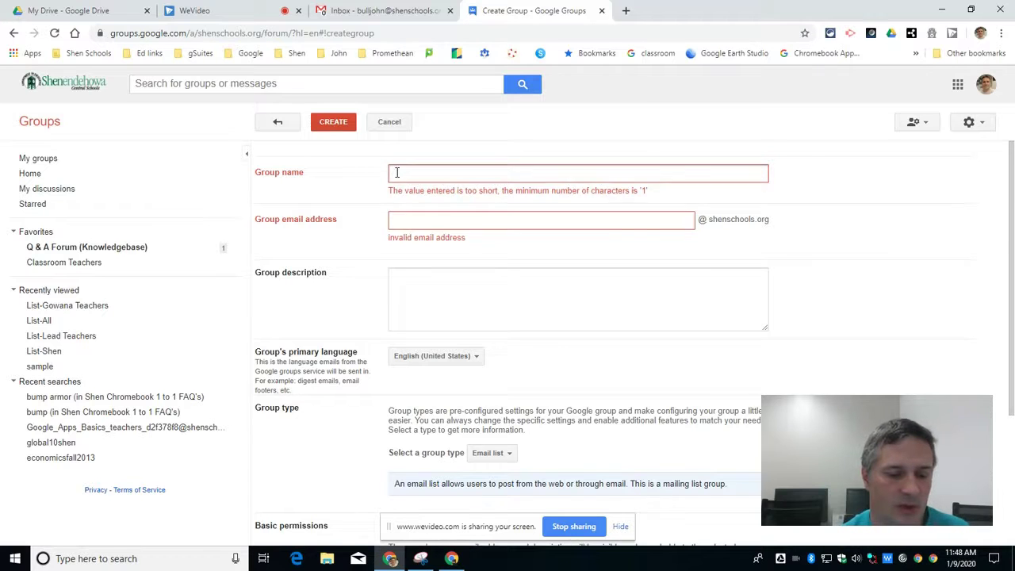
click(397, 172)
text(sta Finance)
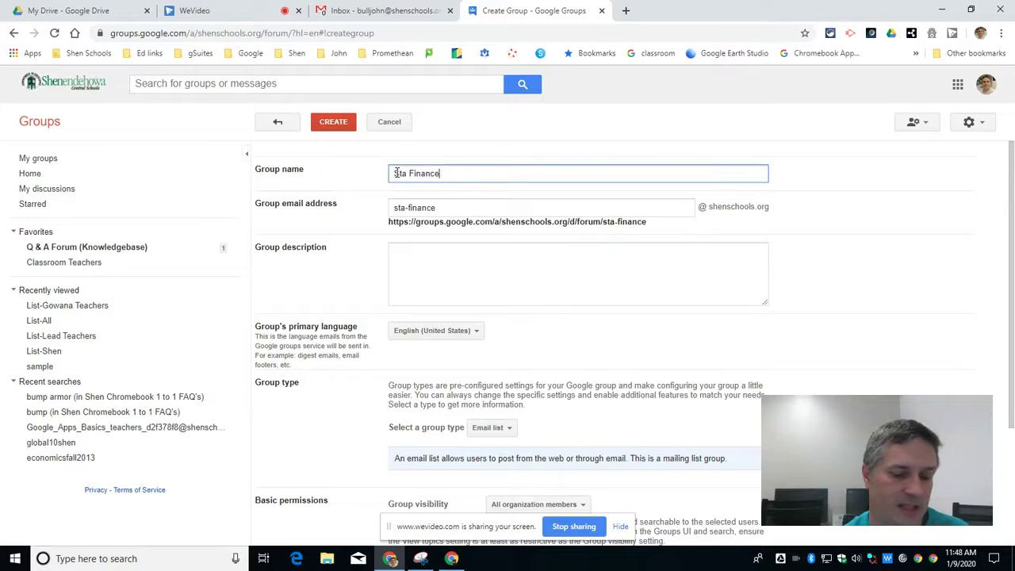
text( Com)
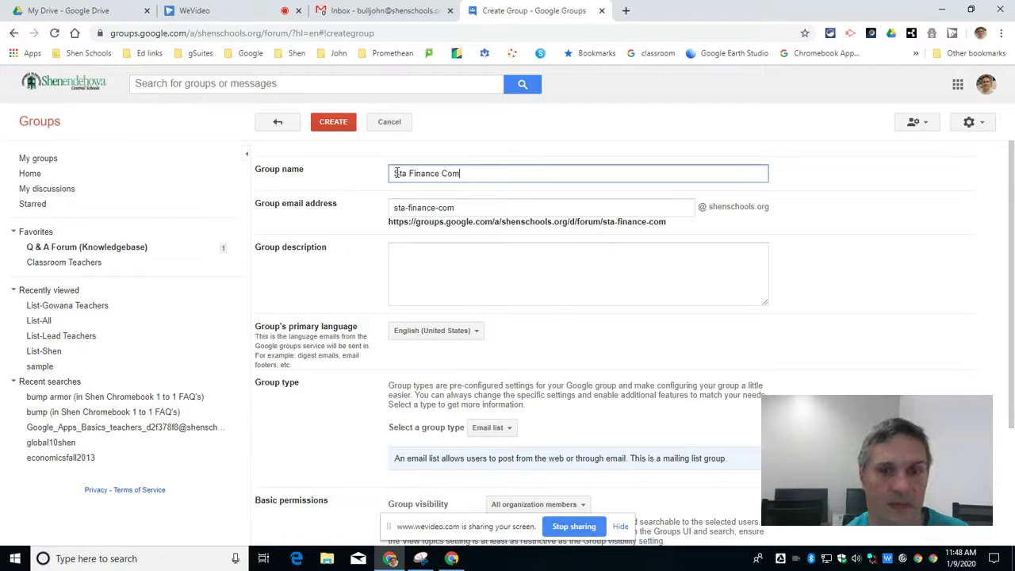
text(mittee)
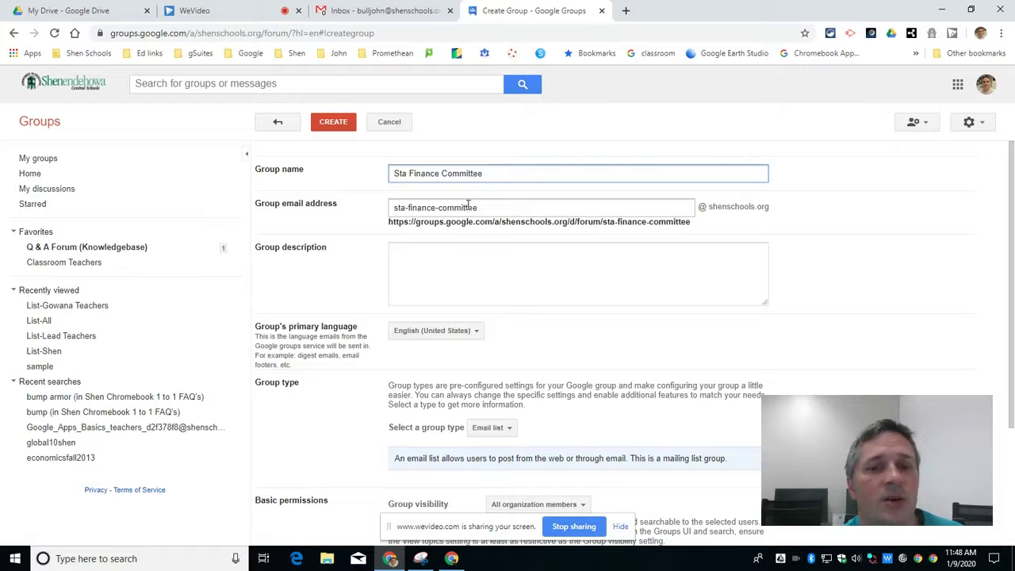
- Shorten the new group's email address to "stafinance" by removing the word committee and the hyphens
drag(480, 207, 436, 209)
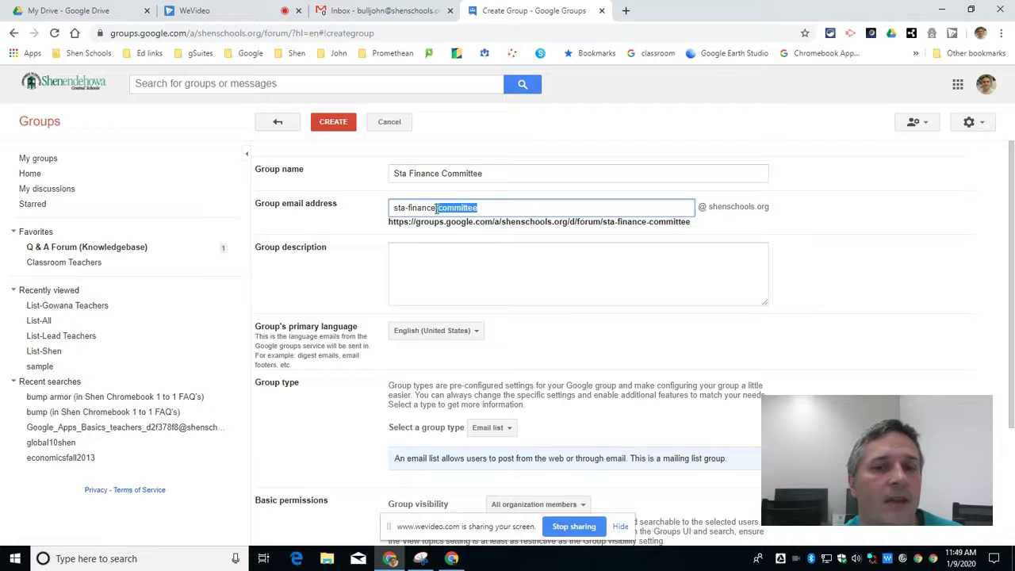
key(BackSpace)
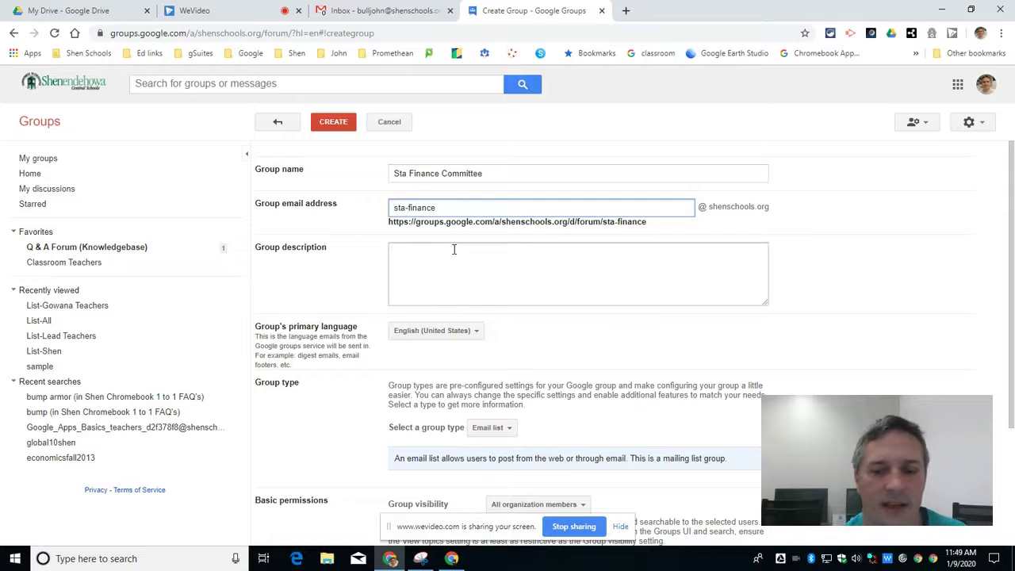
key(BackSpace)
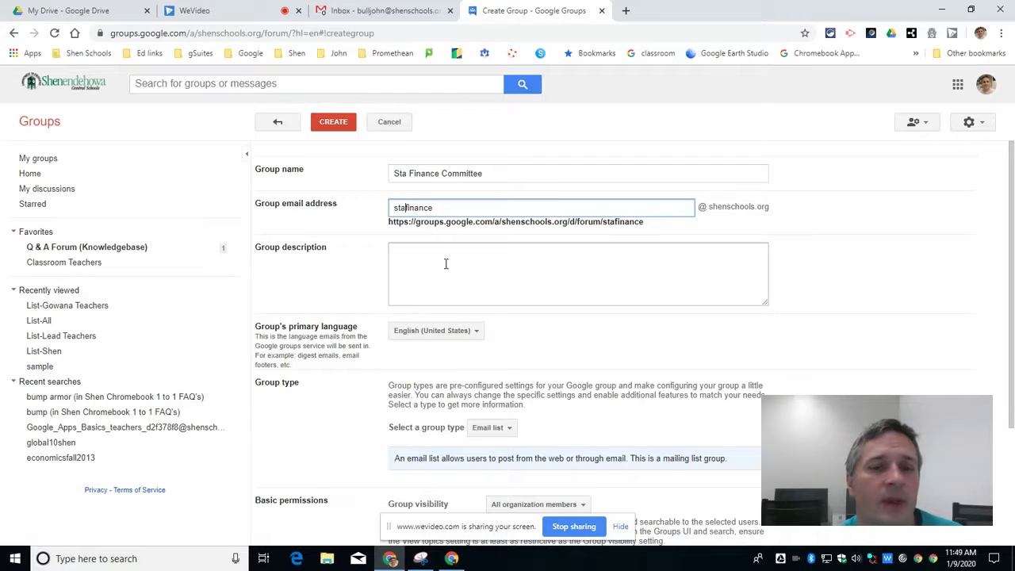
- Set the new group's visibility to All members of the group
scroll(446, 266, down, 2)
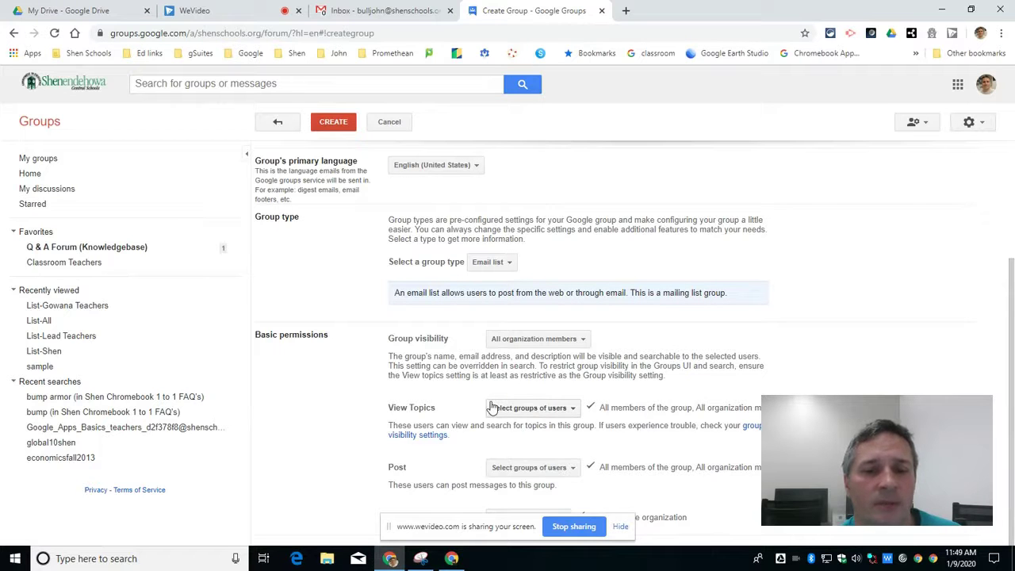
click(514, 345)
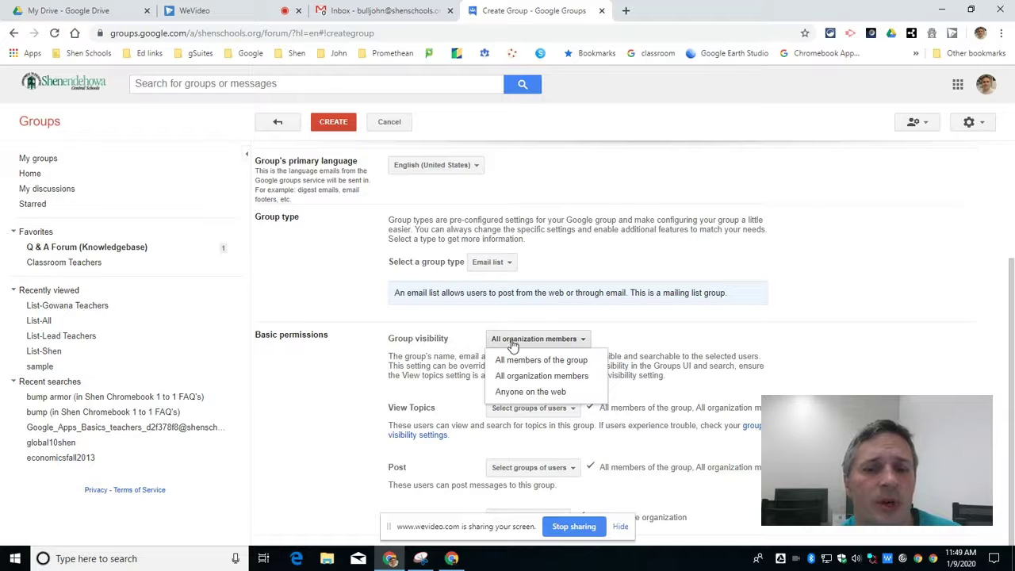
click(523, 364)
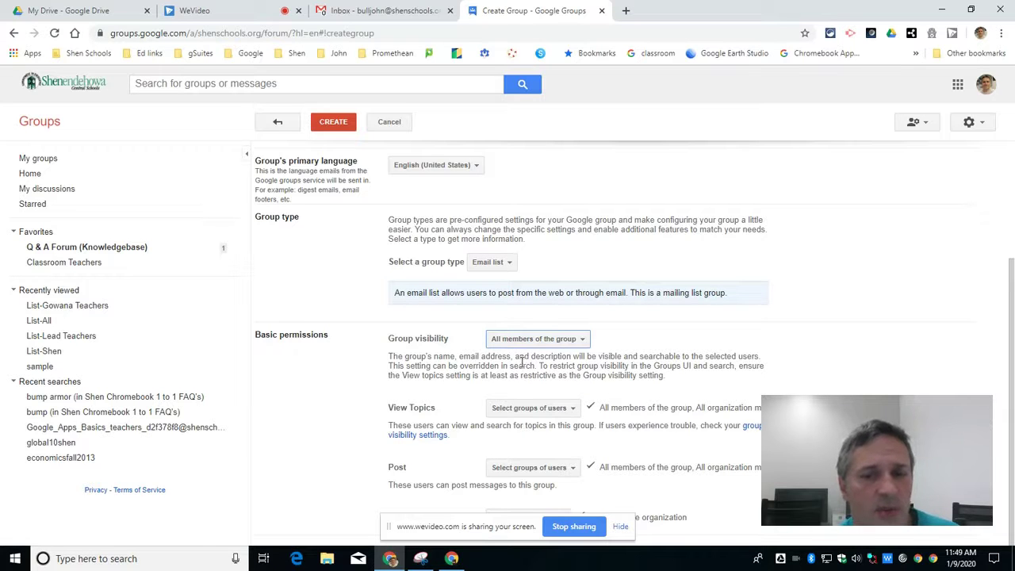
- Remove All organization members from the users allowed to view topics, keeping managers and all members of the group
click(527, 409)
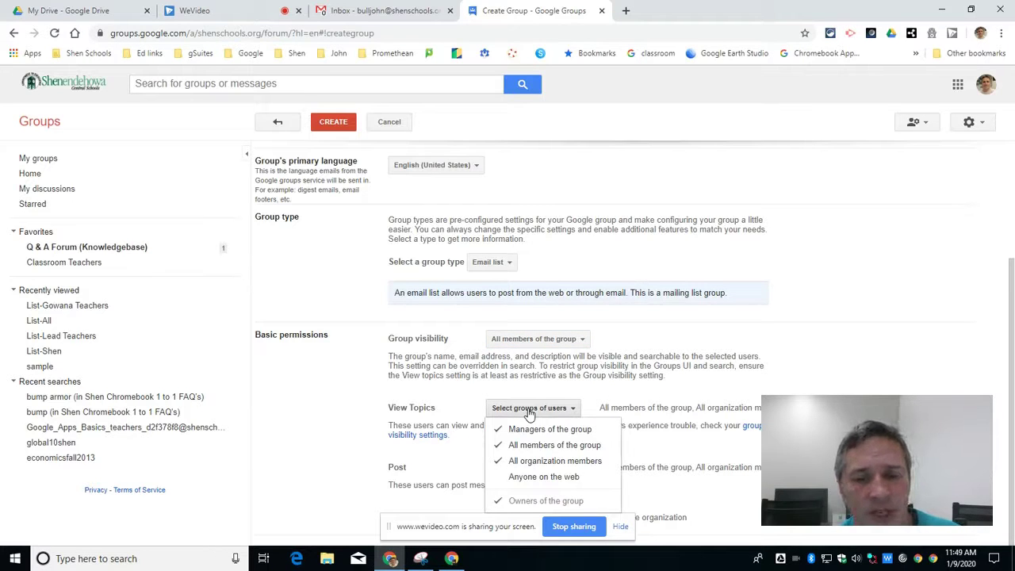
click(538, 464)
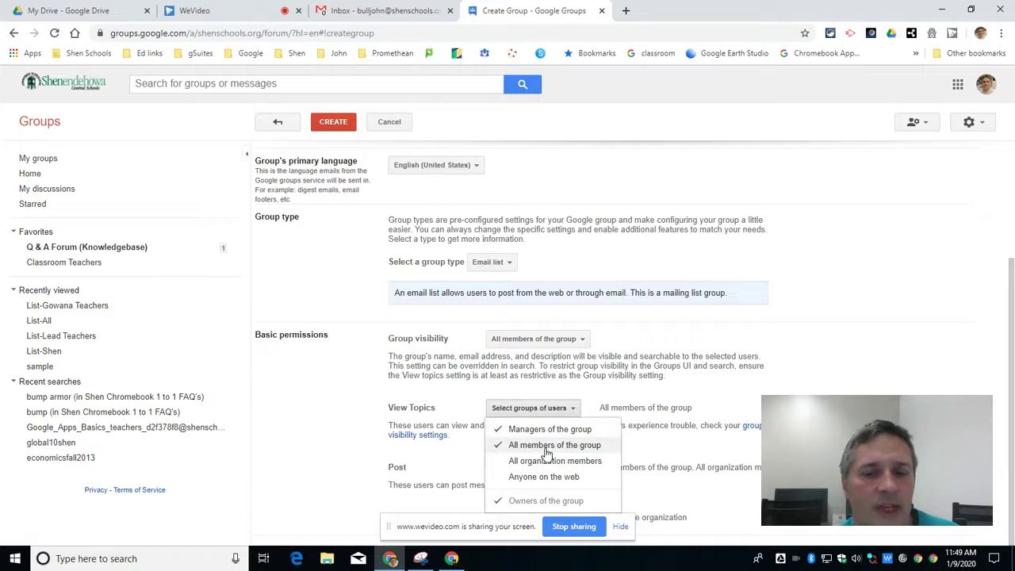
click(448, 407)
- Remove All organization members from the users allowed to post, keeping owners, managers and all members of the group
click(526, 469)
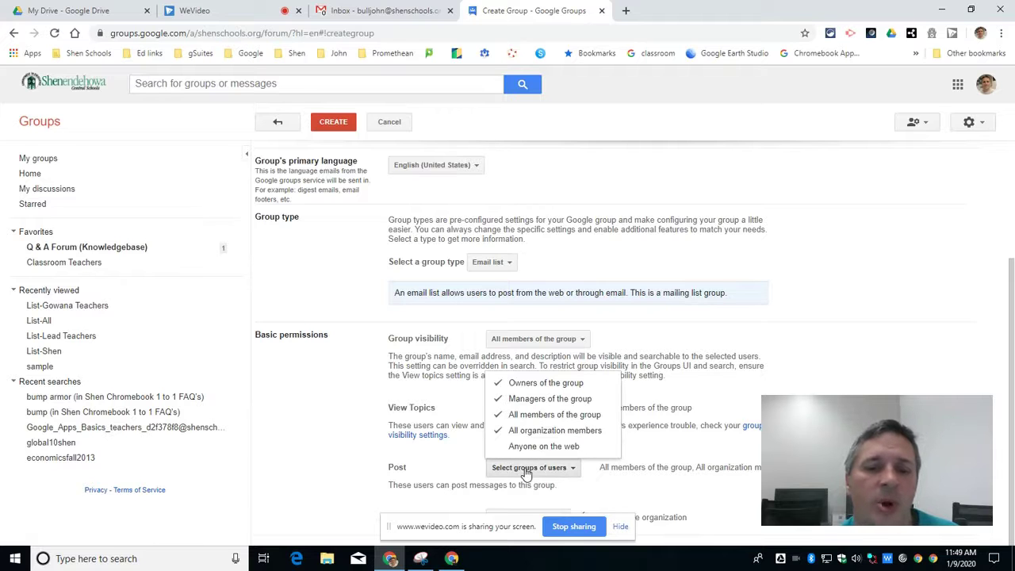
click(501, 432)
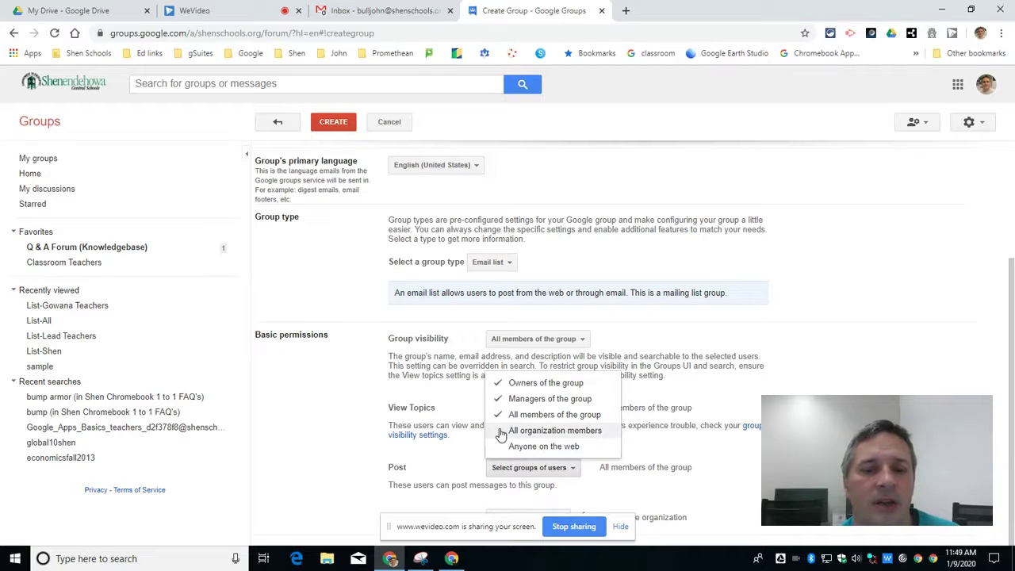
click(370, 427)
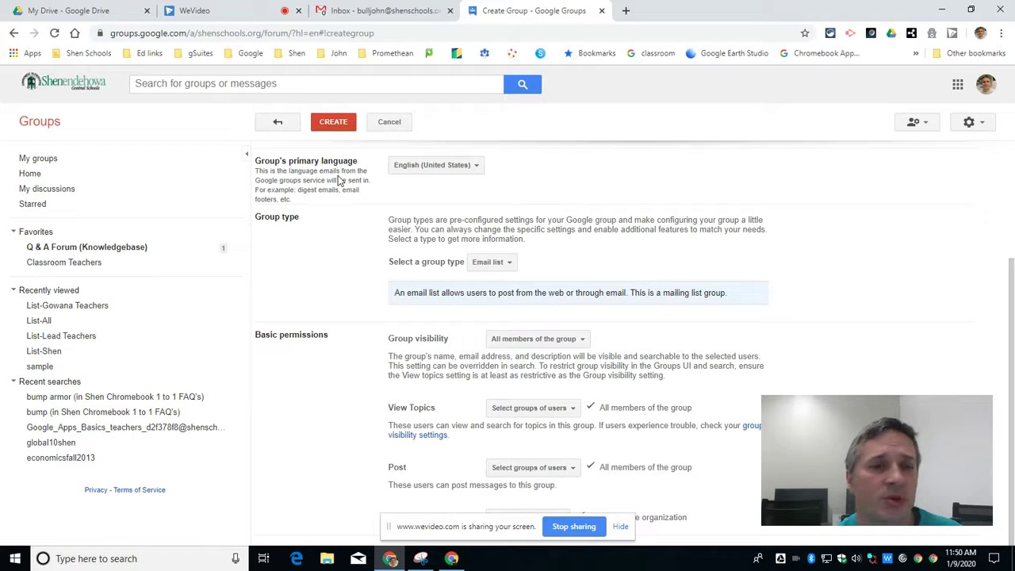
- Switch to Gmail, look up "list" and "voll" as recipients of the "New videos" draft, and clear the recipient entry
click(358, 11)
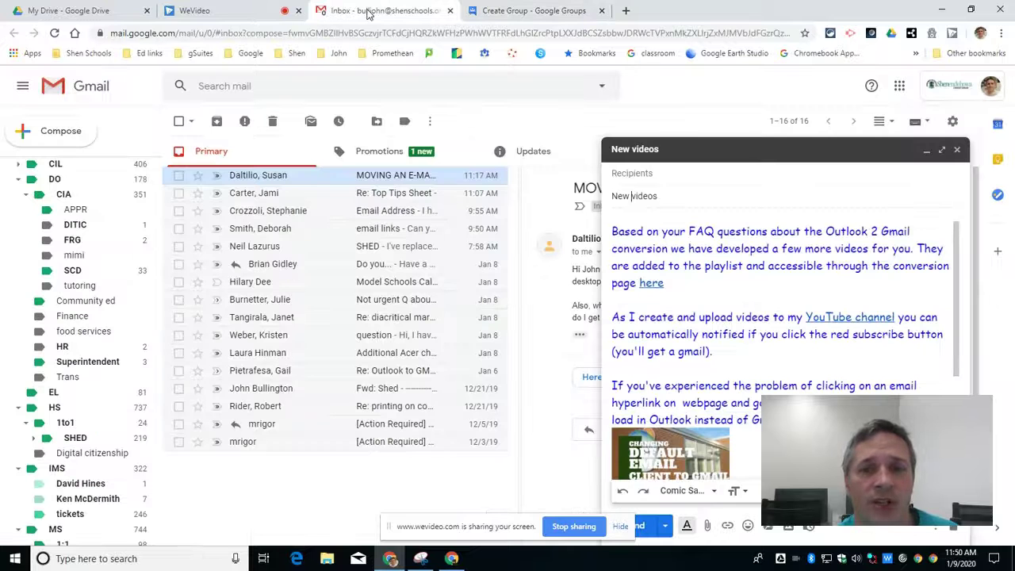
click(633, 175)
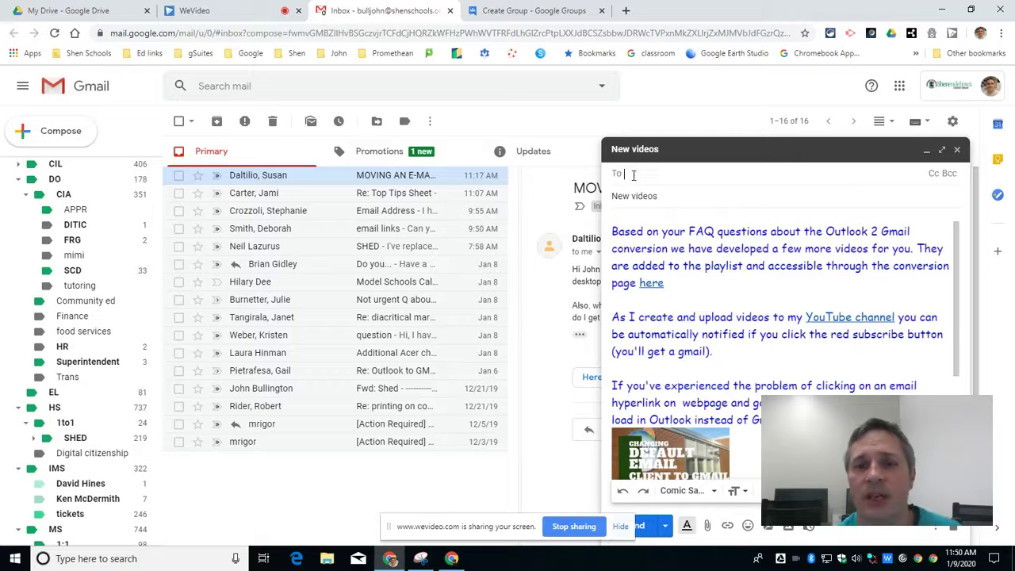
text(list)
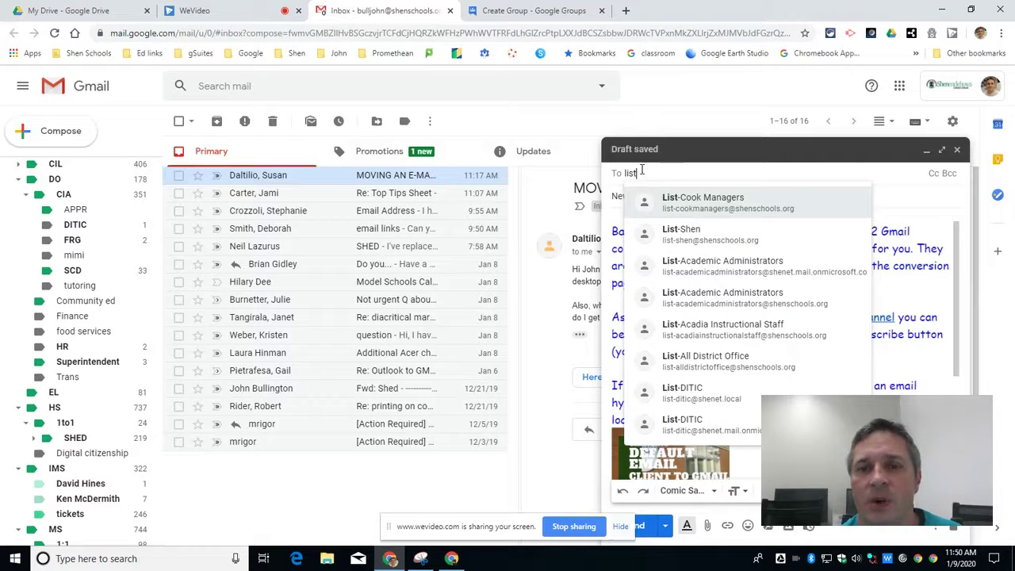
drag(636, 175, 620, 176)
text(voll)
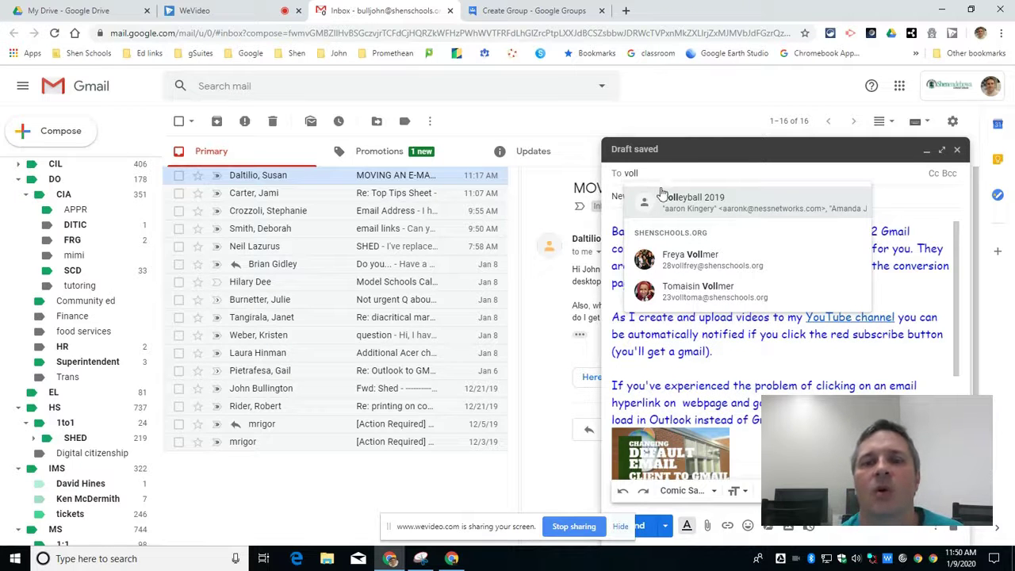
drag(637, 174, 617, 177)
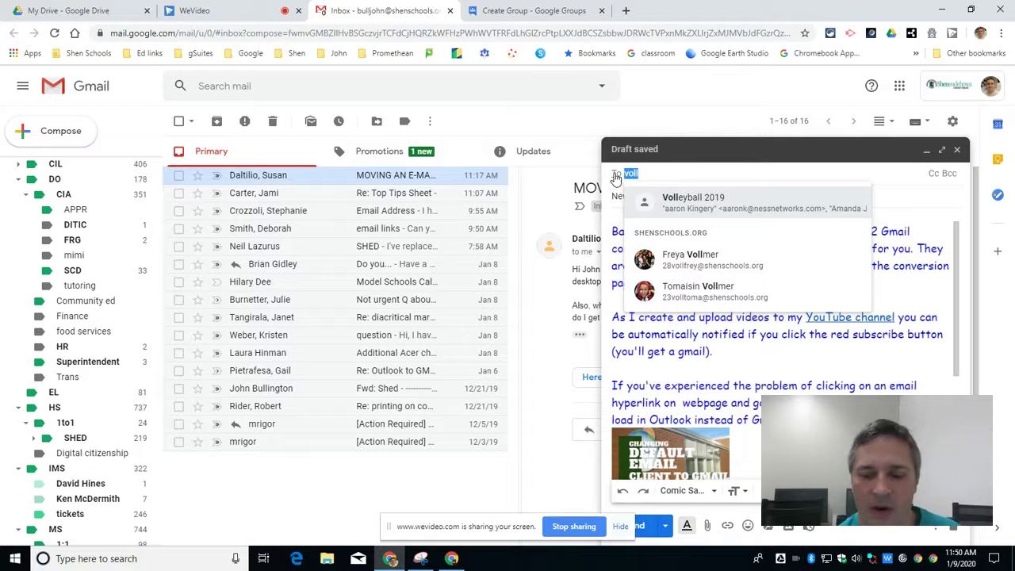
key(BackSpace)
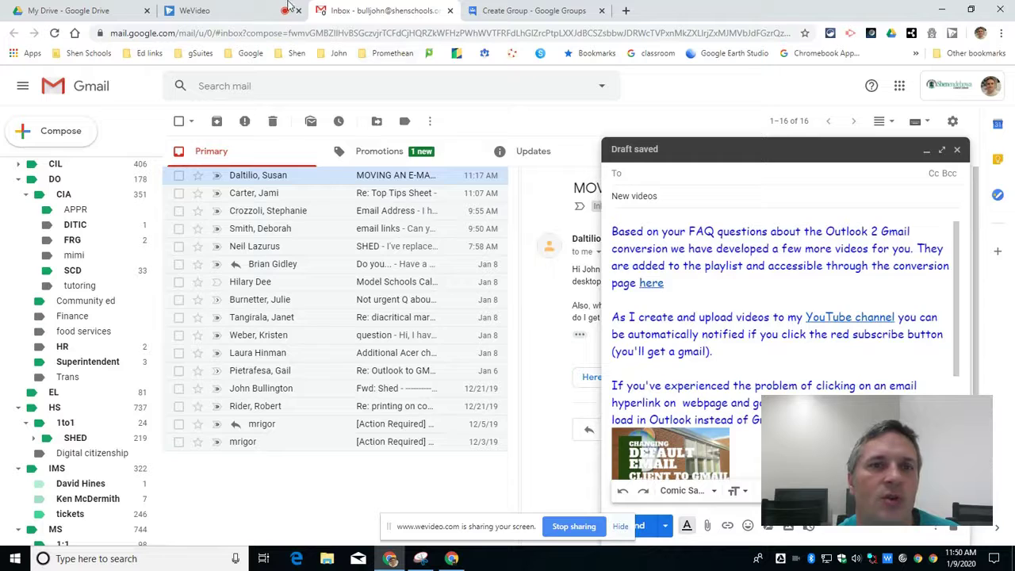
- Return to the group creation form in Google Groups and show where Groups is found among the Google apps
click(505, 14)
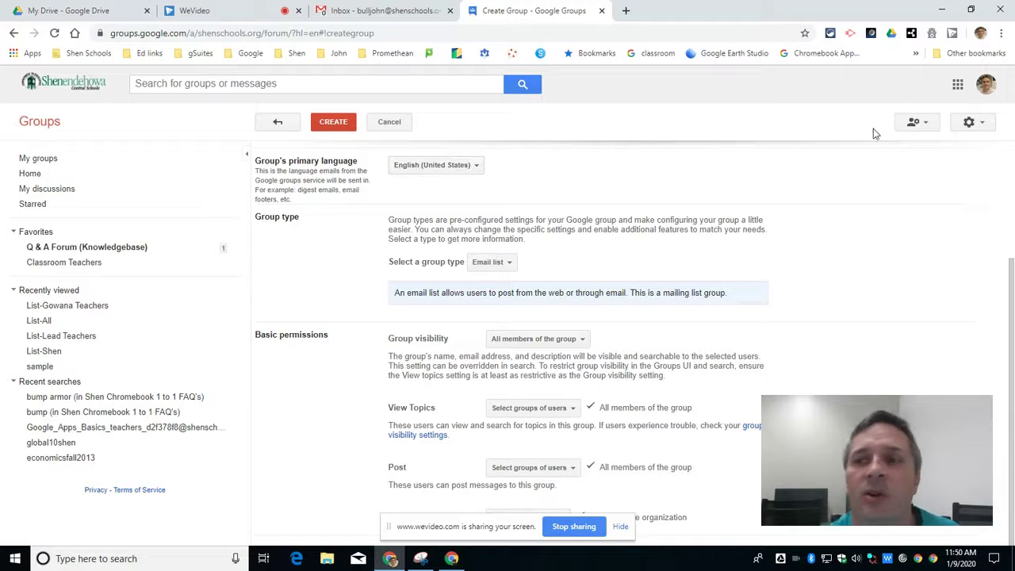
click(957, 82)
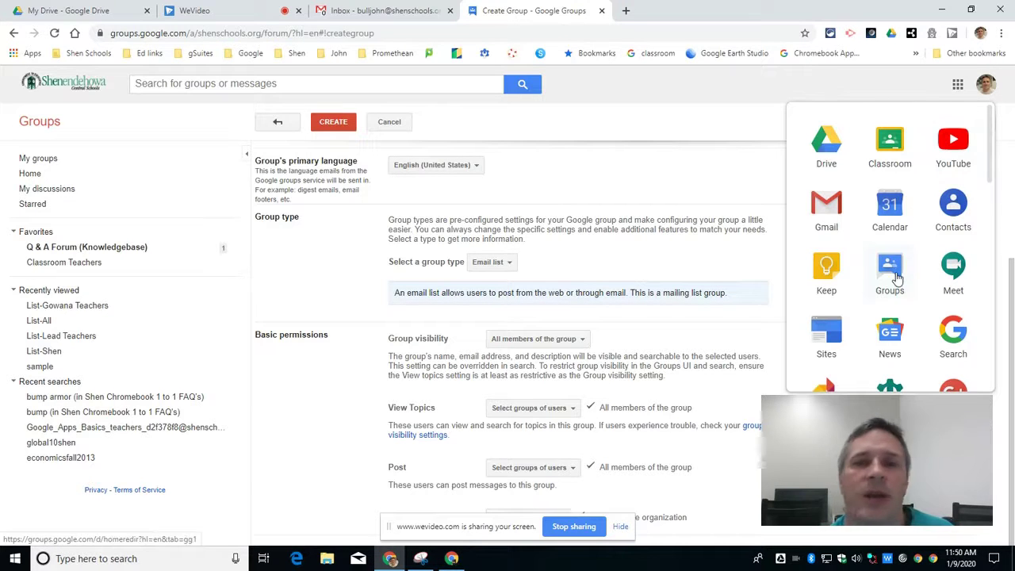